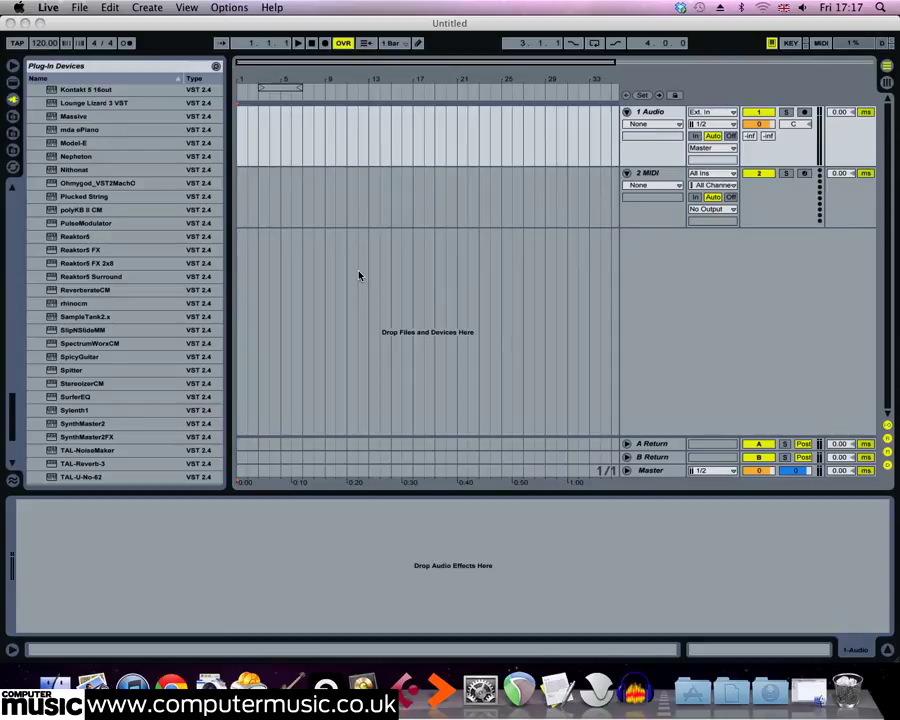
Import DnB Beat 174.wav from the CM Studio Session folder onto the 1 Audio track at bar 7.
{"action": "left_click", "coordinate": [55, 686]}
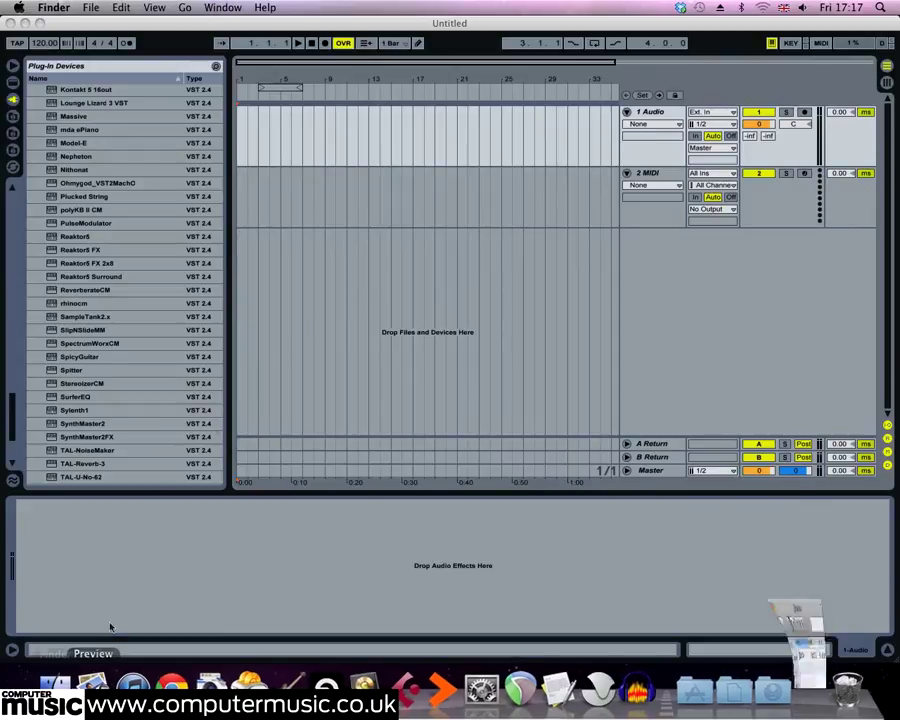
{"action": "left_click_drag", "start_coordinate": [308, 110], "coordinate": [307, 298]}
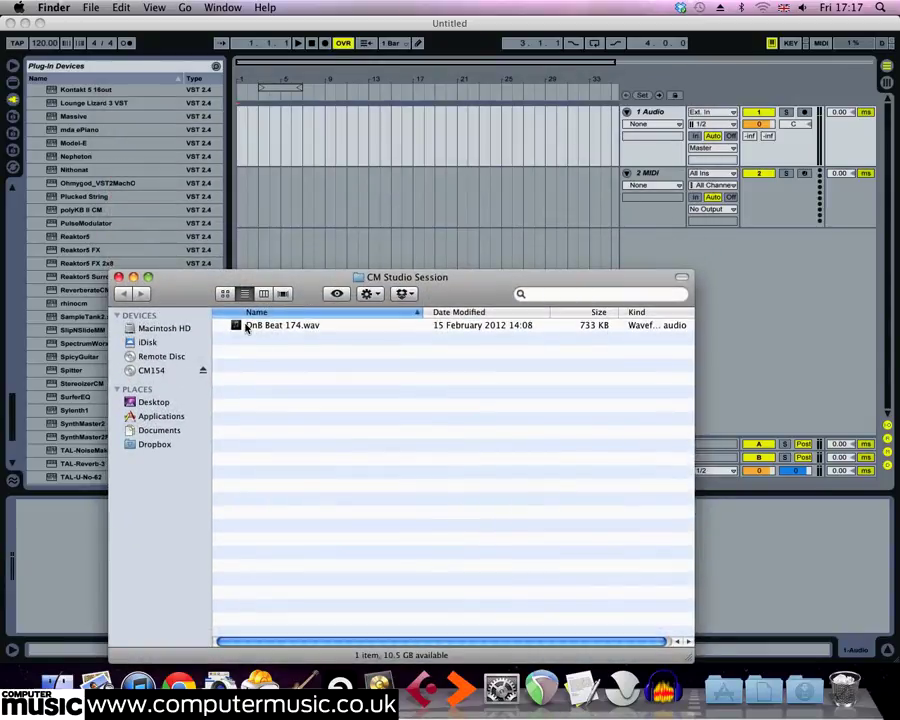
{"action": "left_click_drag", "start_coordinate": [302, 170], "coordinate": [307, 113]}
{"action": "left_click", "coordinate": [308, 114]}
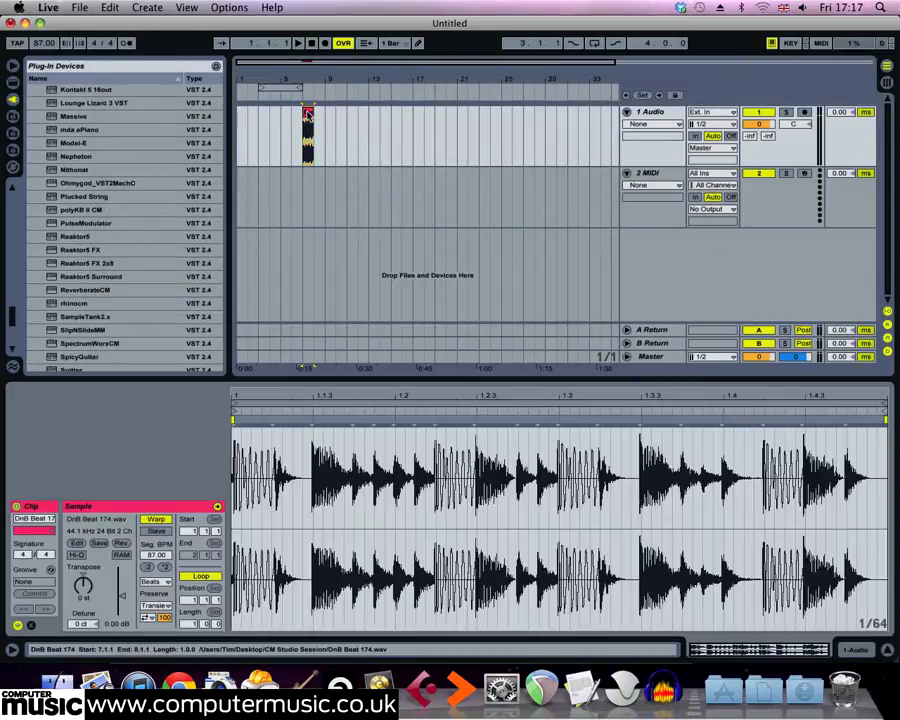
Turn off warping for the drum loop clip and set the project tempo to 174 BPM, checking the loop with playback.
{"action": "left_click", "coordinate": [154, 520]}
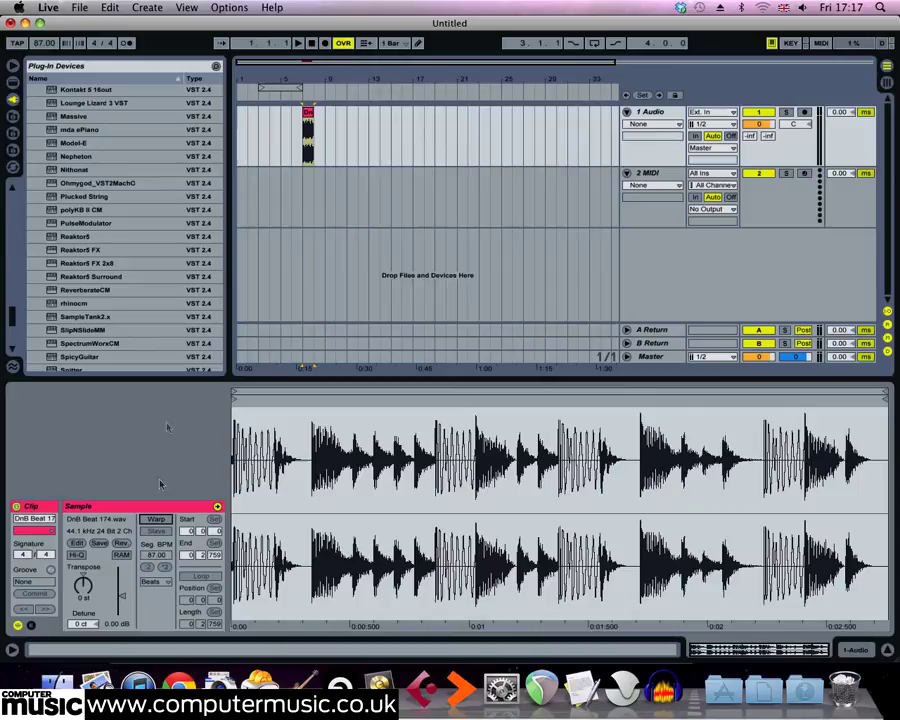
{"action": "type", "text": "174"}
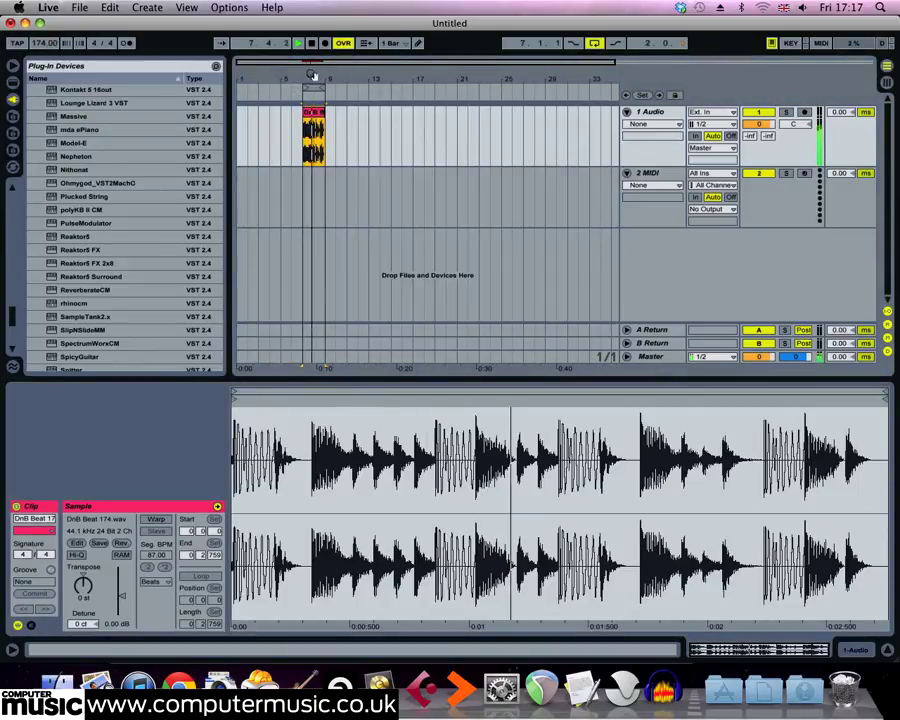
{"action": "left_click_drag", "start_coordinate": [311, 75], "coordinate": [383, 205]}
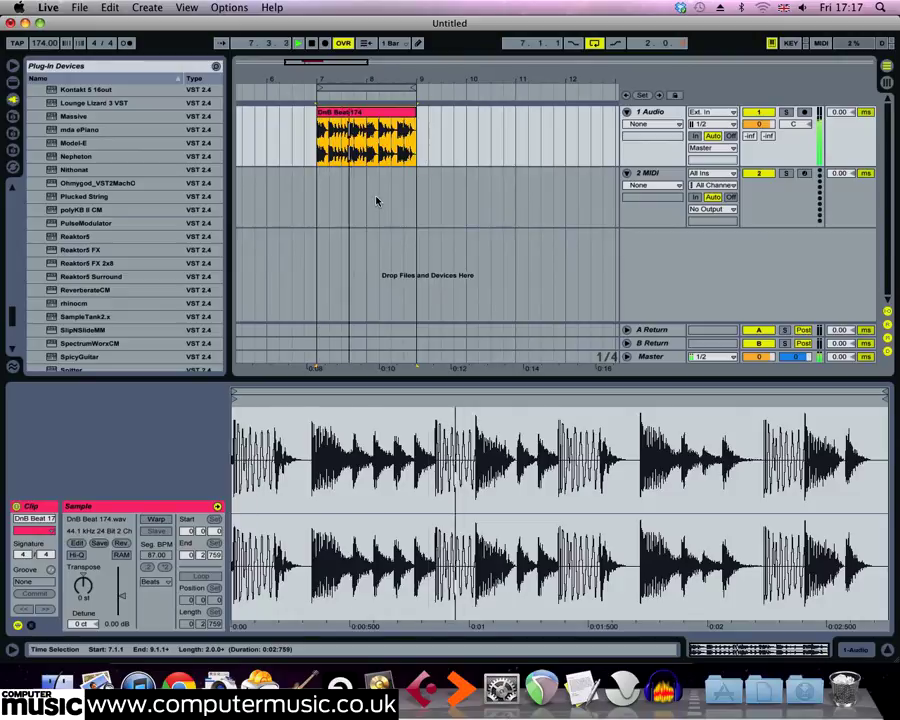
{"action": "key", "text": "space"}
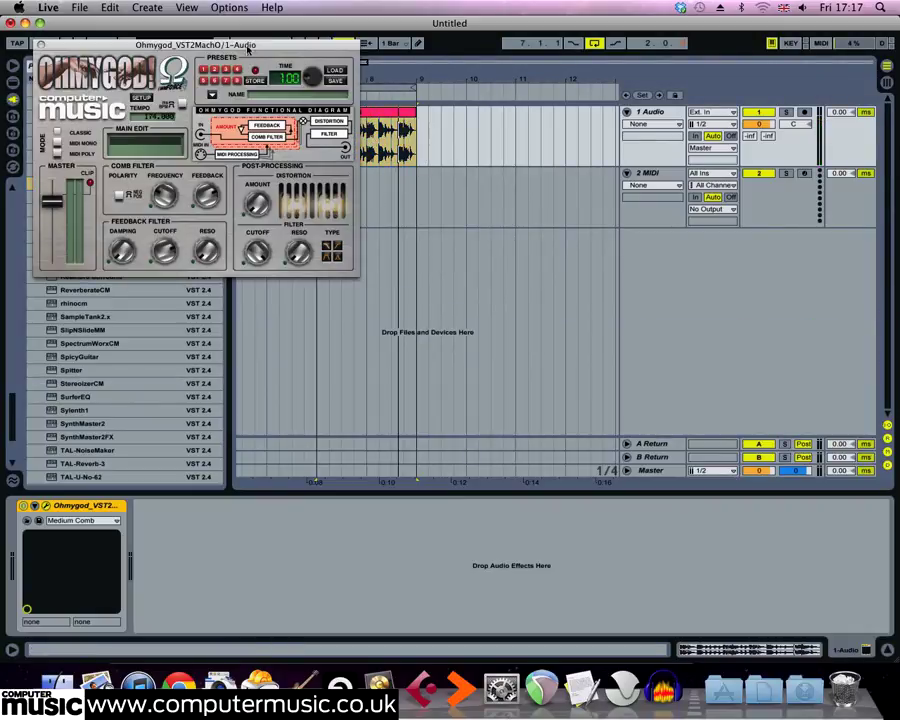
Add the Ohmygod_VST2MachO effect to the 1 Audio track and adjust its comb filter frequency.
{"action": "left_click_drag", "start_coordinate": [248, 50], "coordinate": [601, 217]}
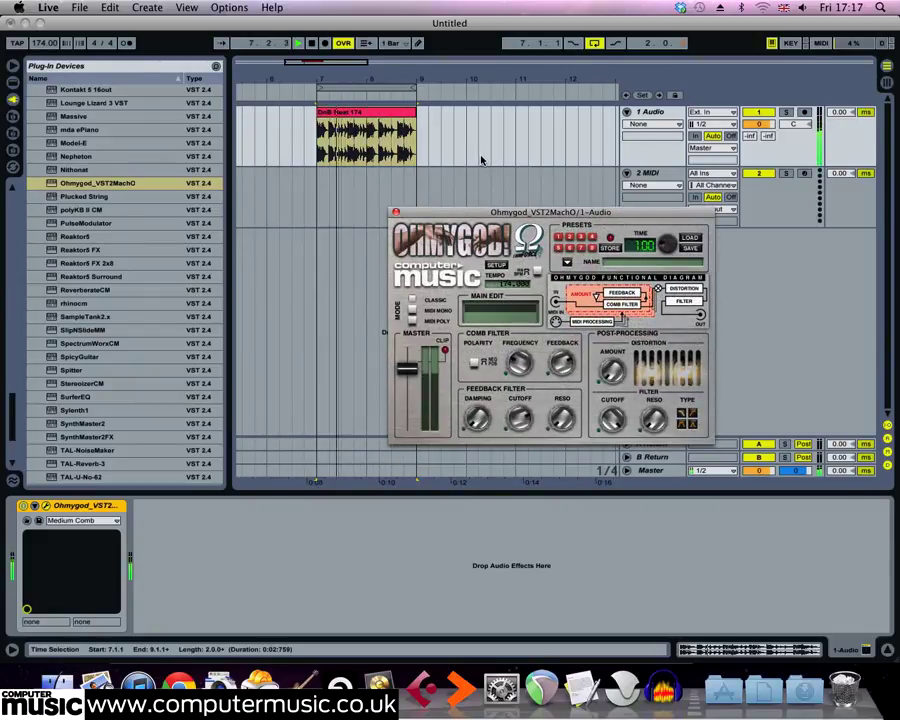
{"action": "left_click", "coordinate": [519, 363]}
{"action": "mouse_move", "coordinate": [519, 363]}
{"action": "left_mouse_down"}
{"action": "mouse_move", "coordinate": [519, 383]}
{"action": "mouse_move", "coordinate": [519, 334]}
{"action": "mouse_move", "coordinate": [519, 378]}
{"action": "left_mouse_up"}
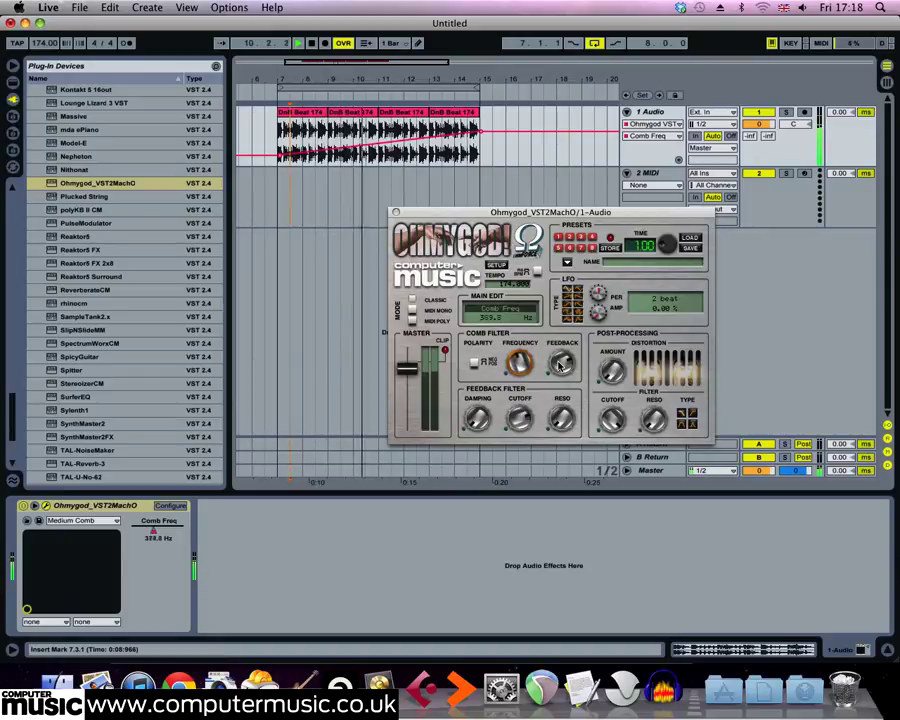
Adjust the comb filter feedback and draw a Fdbk Amount automation ramp across the beat clips from bar 7 to bar 15.
{"action": "left_click_drag", "start_coordinate": [562, 363], "coordinate": [562, 425]}
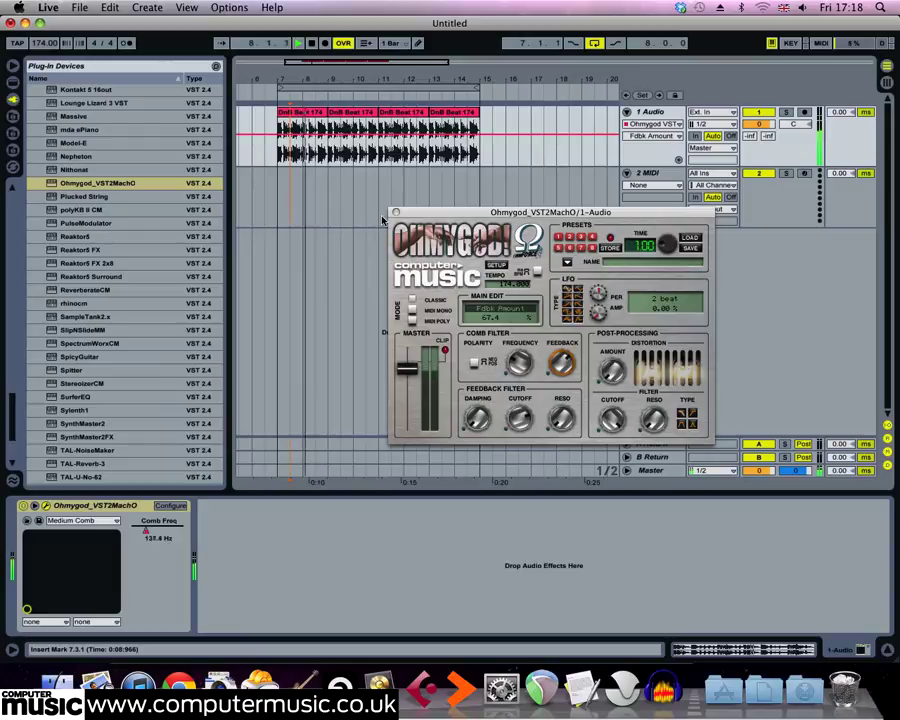
{"action": "key", "text": "space"}
{"action": "left_click", "coordinate": [278, 135]}
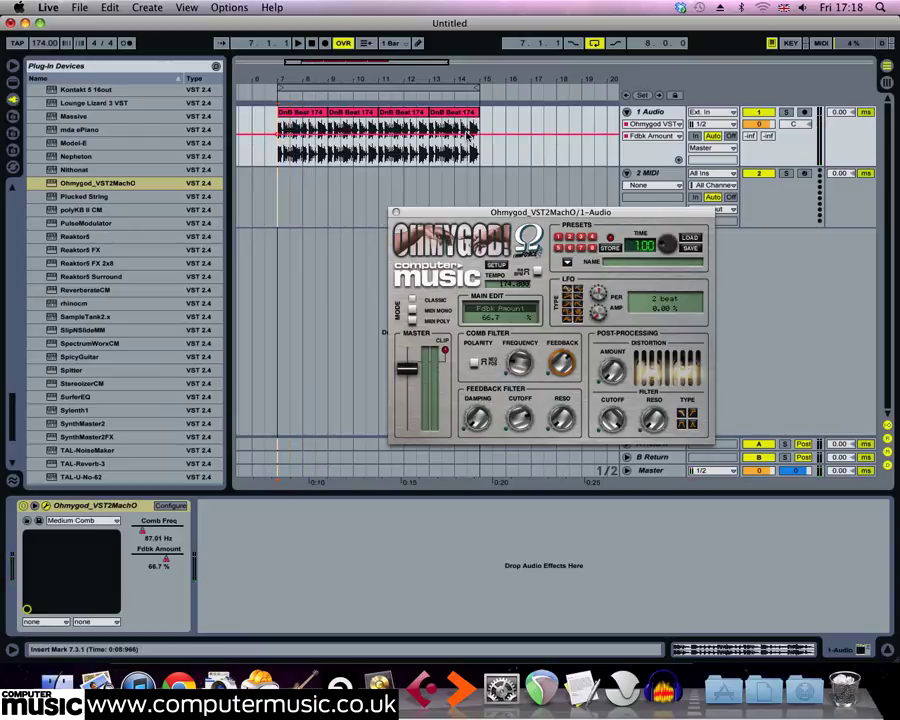
{"action": "left_click_drag", "start_coordinate": [468, 133], "coordinate": [477, 157]}
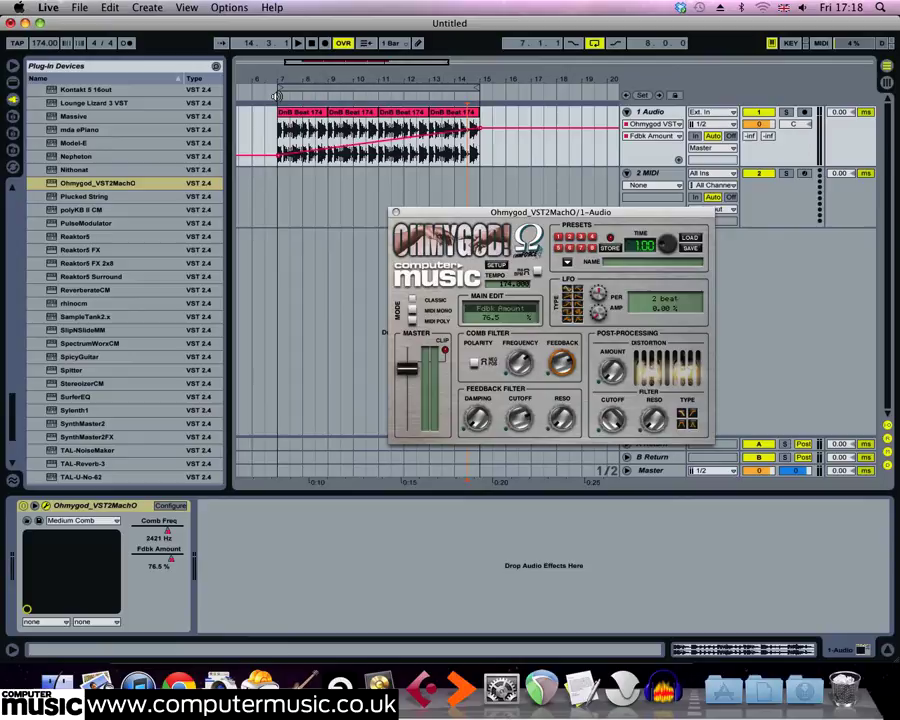
{"action": "key", "text": "space"}
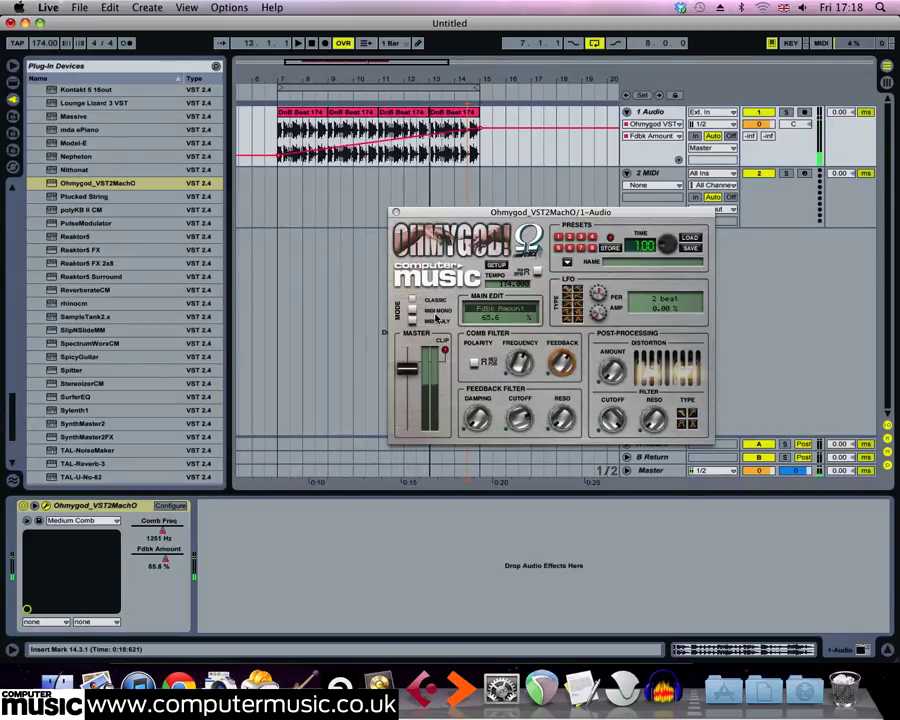
Toggle the comb filter polarity between Positive and Negative during playback, leaving it on Negative.
{"action": "left_click", "coordinate": [478, 365]}
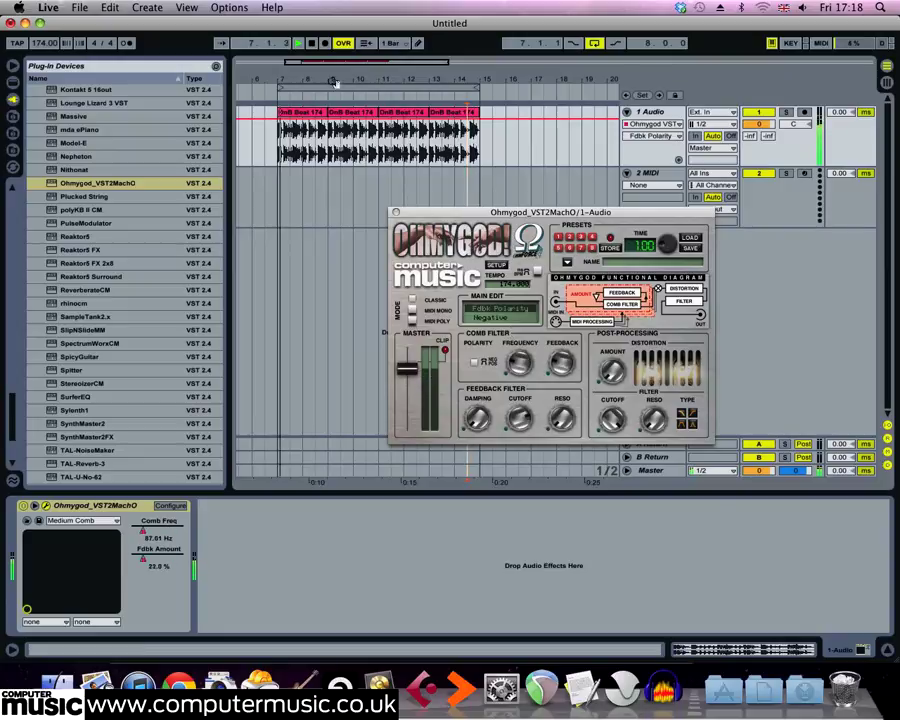
{"action": "left_click", "coordinate": [478, 364]}
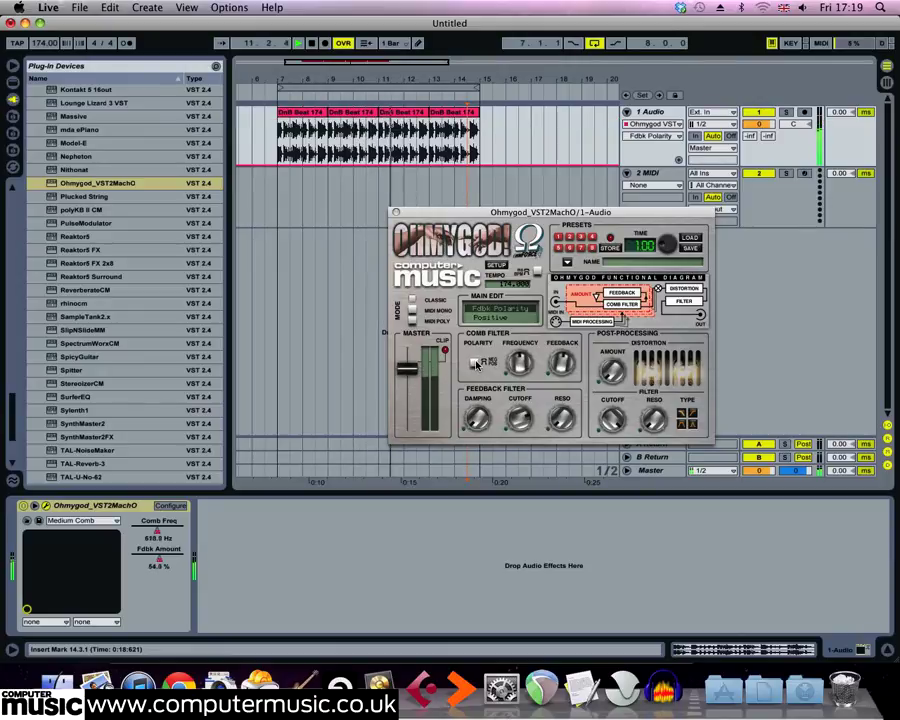
{"action": "left_click", "coordinate": [478, 364]}
{"action": "left_click", "coordinate": [477, 364]}
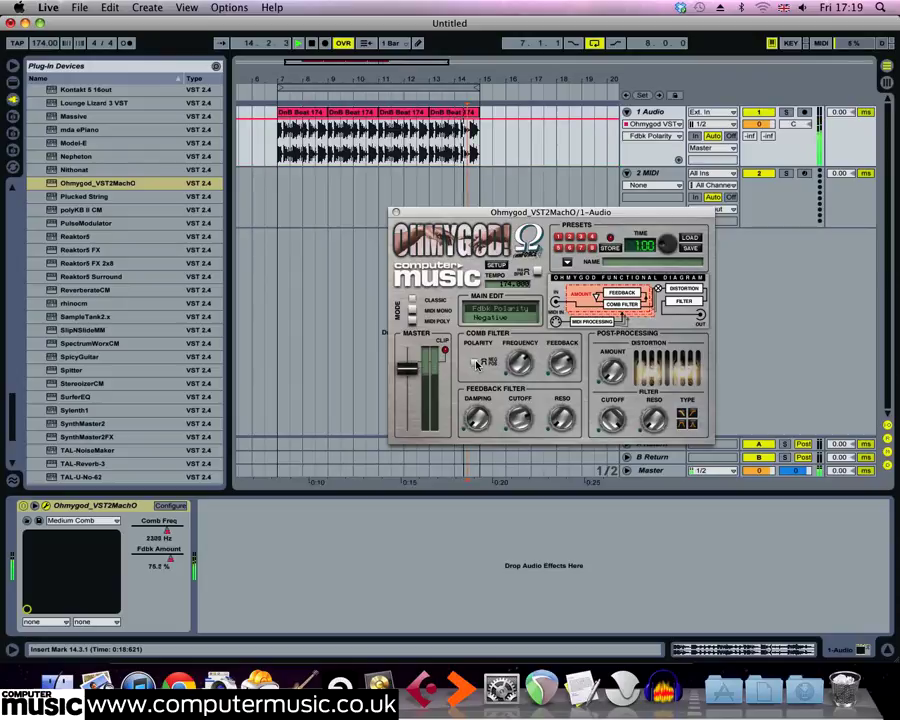
Adjust the feedback filter's damping and resonance, and set its cutoff to about 1004 Hz.
{"action": "left_click", "coordinate": [477, 418]}
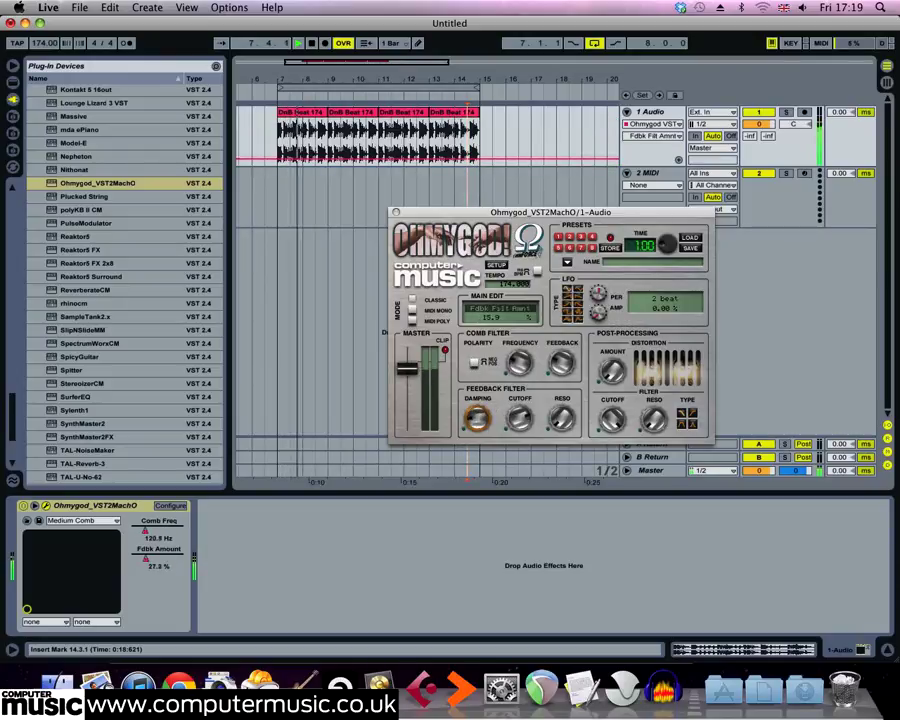
{"action": "left_click_drag", "start_coordinate": [477, 418], "coordinate": [477, 471]}
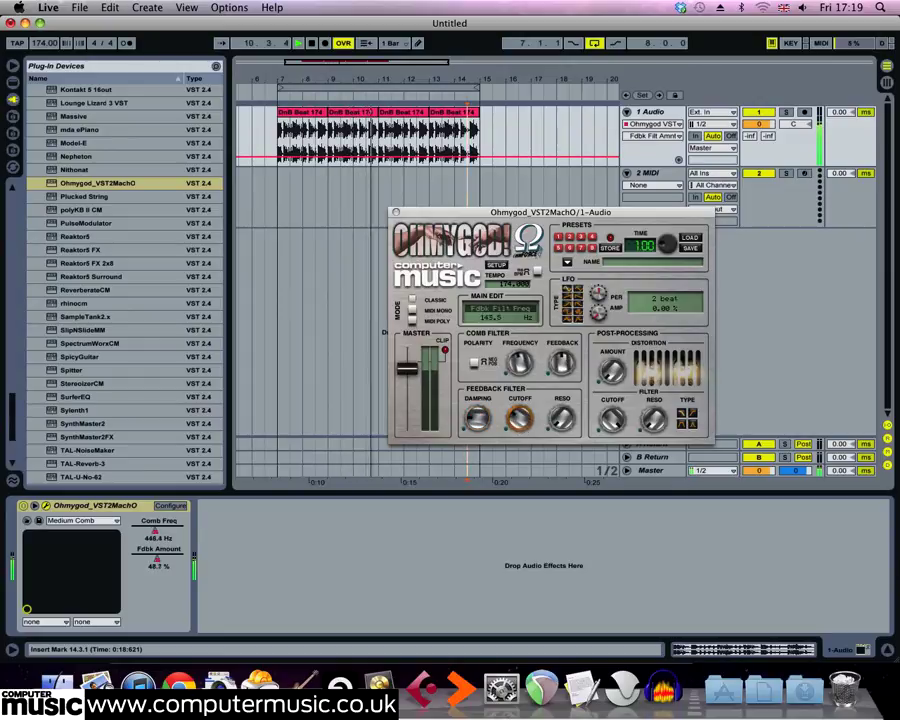
{"action": "left_click", "coordinate": [520, 421]}
{"action": "left_click", "coordinate": [562, 419]}
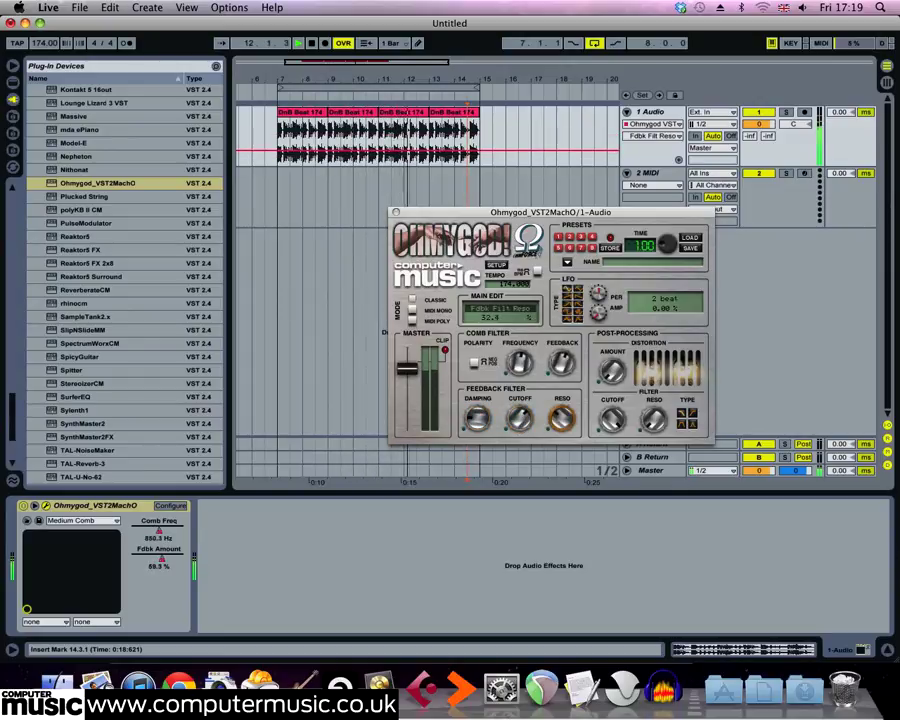
{"action": "left_click_drag", "start_coordinate": [567, 424], "coordinate": [521, 413]}
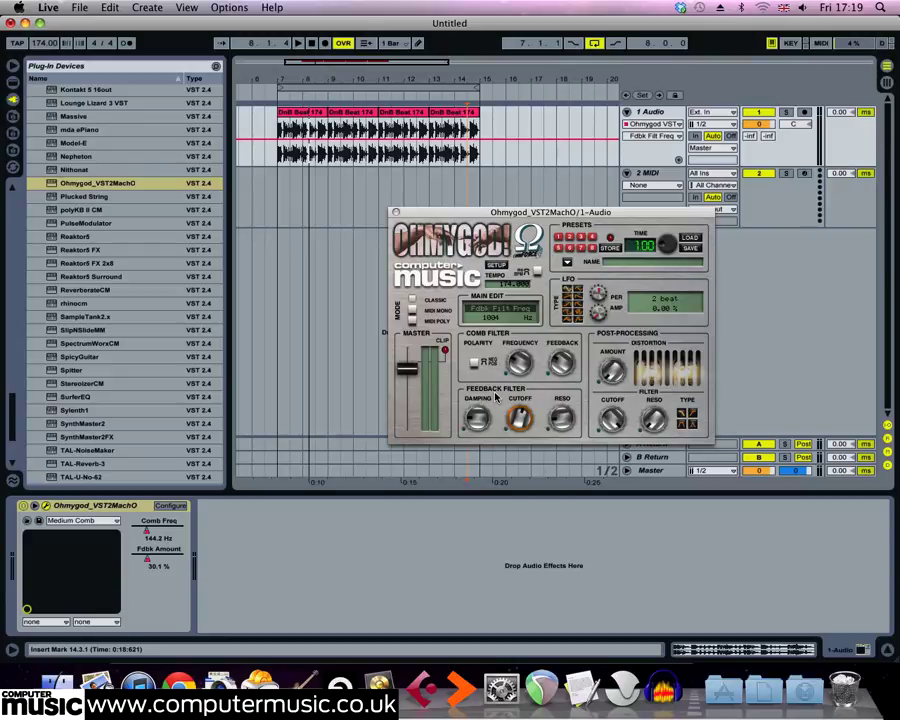
Switch Ohmygod to MIDI Mono mode and route the 2 MIDI track's output to the Ohmygod effect on 1-Audio.
{"action": "left_click", "coordinate": [418, 319]}
{"action": "key", "text": "space"}
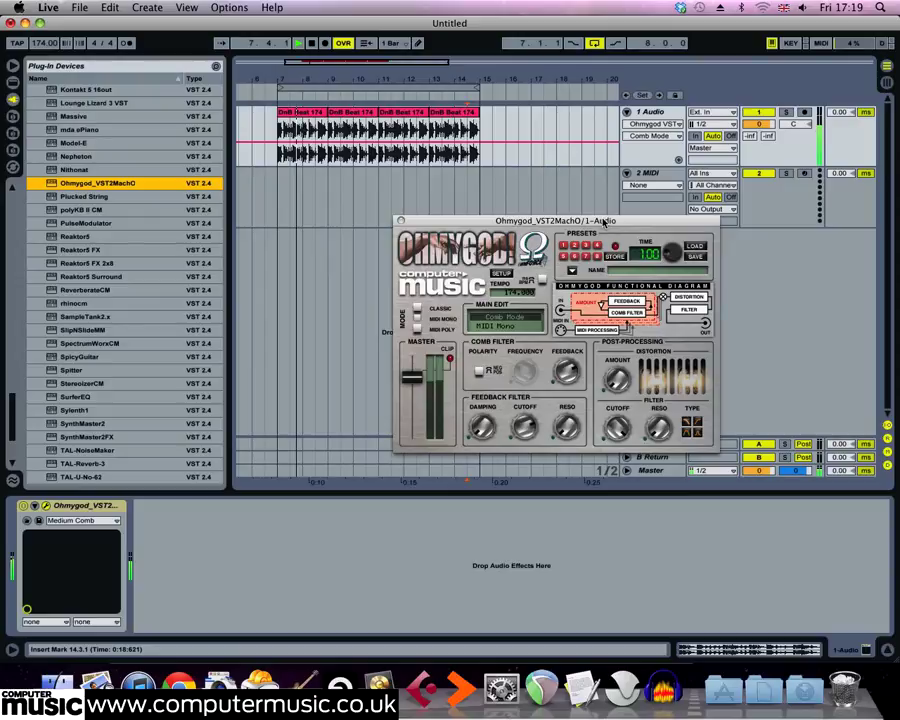
{"action": "left_click_drag", "start_coordinate": [603, 222], "coordinate": [636, 292]}
{"action": "left_click", "coordinate": [705, 209]}
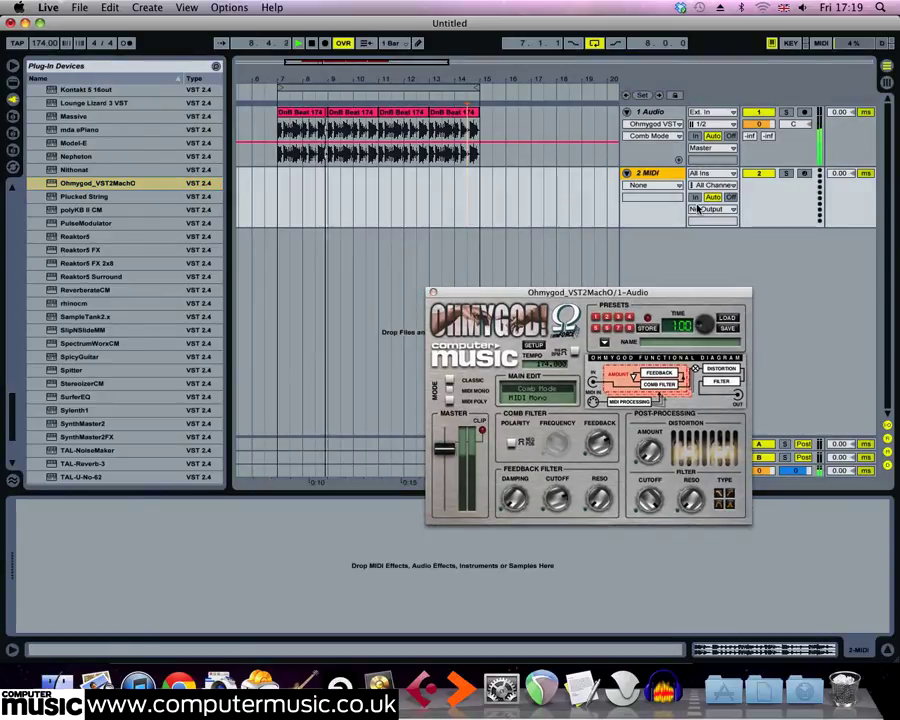
{"action": "left_click", "coordinate": [704, 232]}
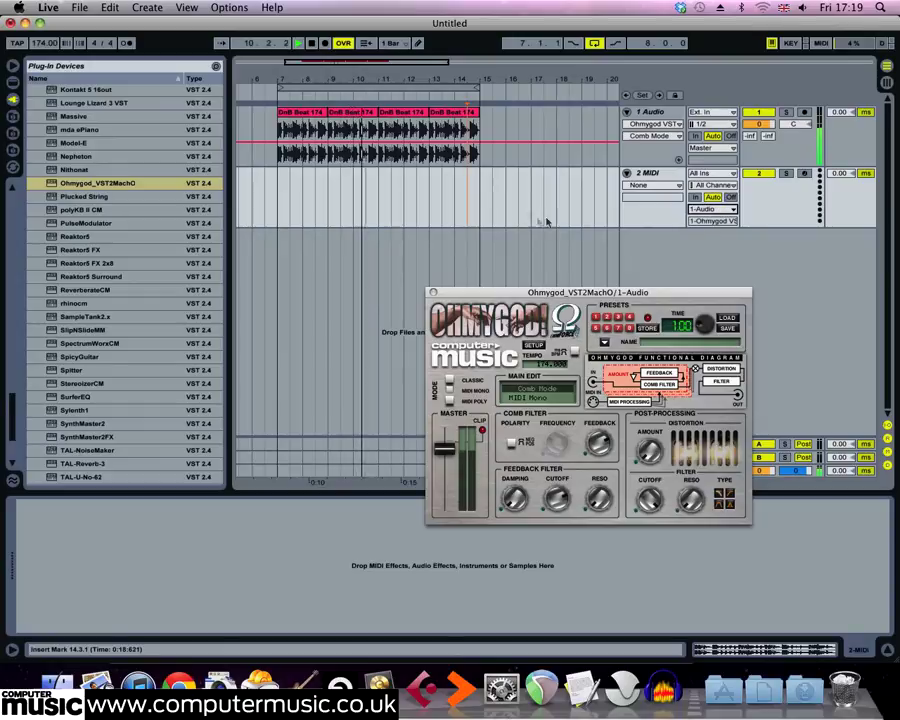
{"action": "left_click", "coordinate": [655, 185]}
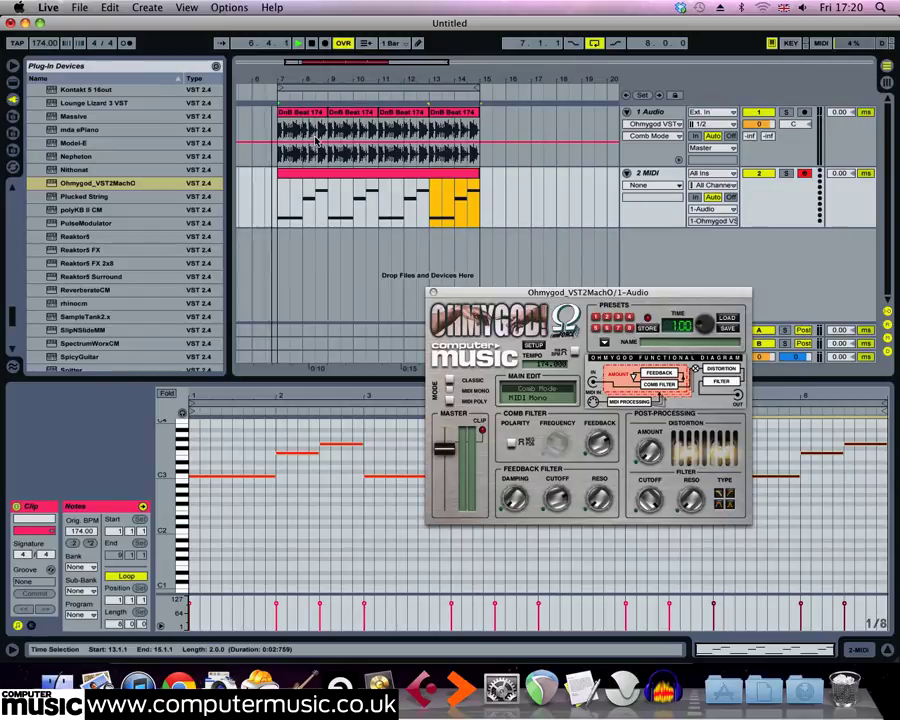
Loop the arrangement from bar 7 to bar 9 and play the MIDI melody with the beat.
{"action": "left_click_drag", "start_coordinate": [493, 292], "coordinate": [497, 303]}
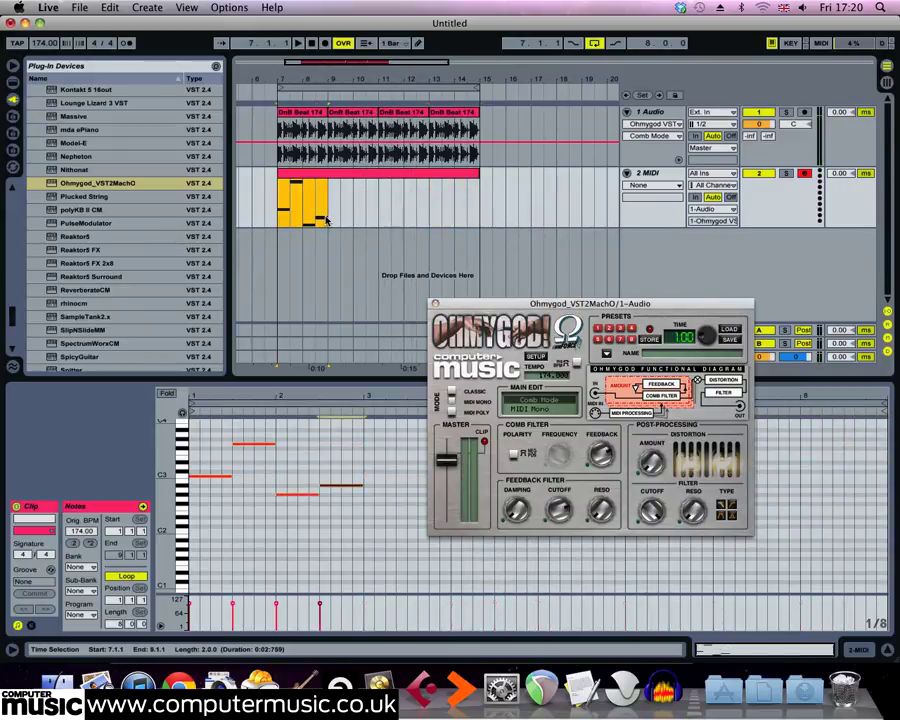
{"action": "key", "text": "super+l"}
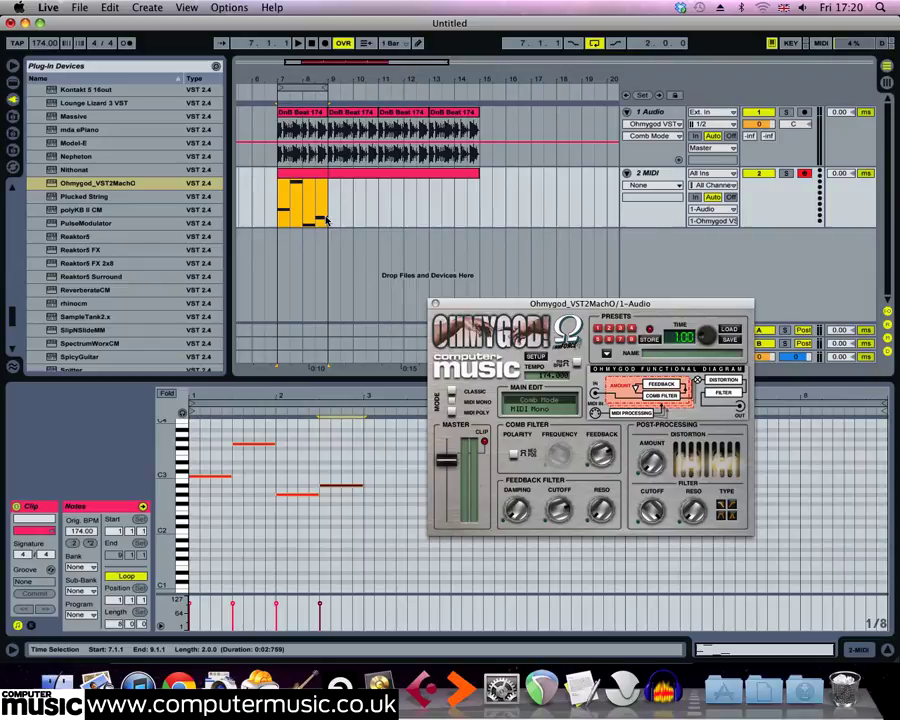
{"action": "key", "text": "space"}
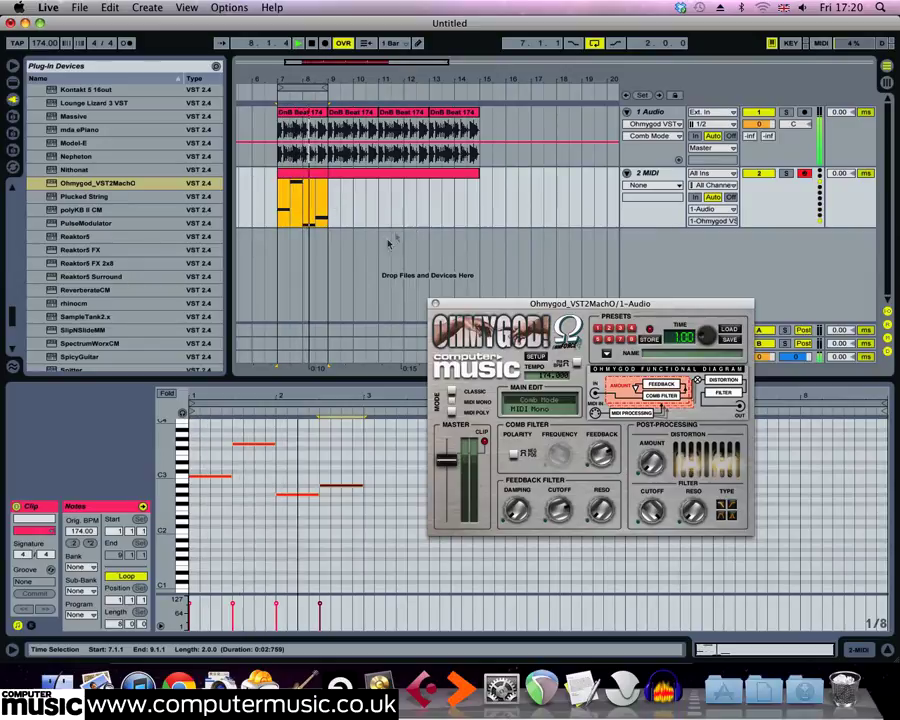
Add a layer of harmony notes around C4 above the melody in the MIDI clip and switch Ohmygod to MIDI Poly mode.
{"action": "scroll", "coordinate": [354, 428], "scroll_direction": "up", "scroll_amount": 3}
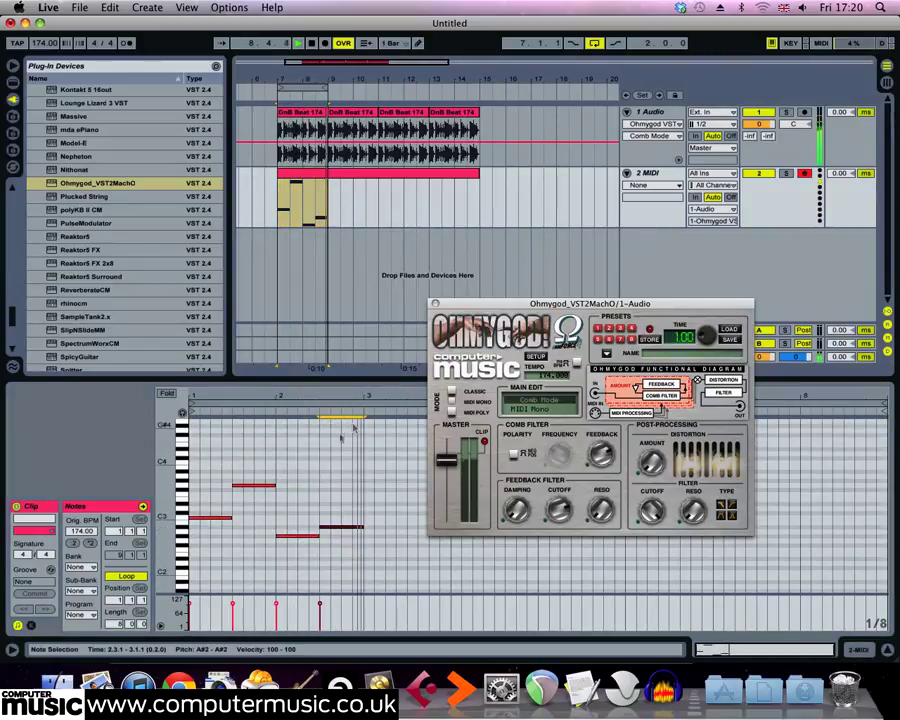
{"action": "double_click", "coordinate": [194, 462]}
{"action": "mouse_move", "coordinate": [199, 462]}
{"action": "left_mouse_down"}
{"action": "mouse_move", "coordinate": [276, 471]}
{"action": "mouse_move", "coordinate": [373, 462]}
{"action": "mouse_move", "coordinate": [364, 462]}
{"action": "left_mouse_up"}
{"action": "double_click", "coordinate": [237, 471]}
{"action": "left_click", "coordinate": [281, 466]}
{"action": "double_click", "coordinate": [281, 463]}
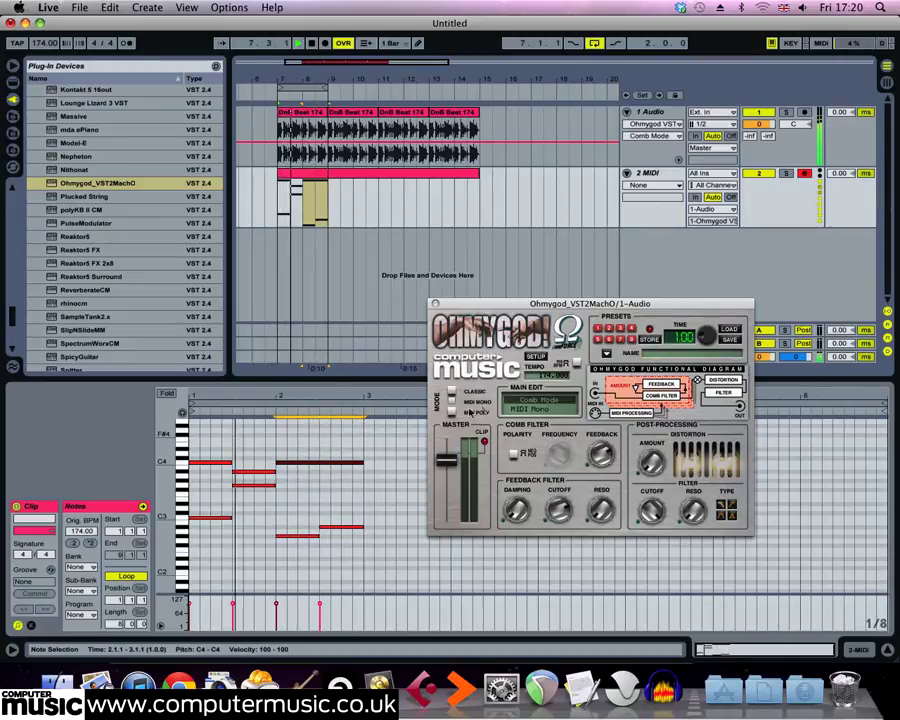
{"action": "left_click", "coordinate": [452, 411]}
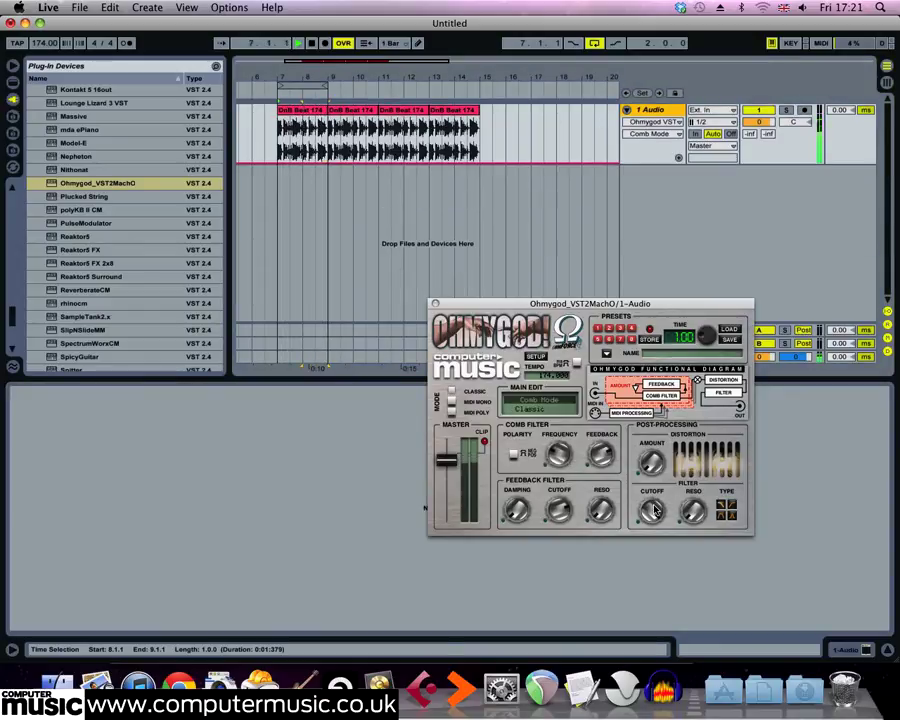
Adjust the post-processing distortion and filter cutoff, setting the distortion amount to about 7.9 dB.
{"action": "left_click_drag", "start_coordinate": [652, 467], "coordinate": [652, 452]}
{"action": "left_click_drag", "start_coordinate": [652, 512], "coordinate": [655, 437]}
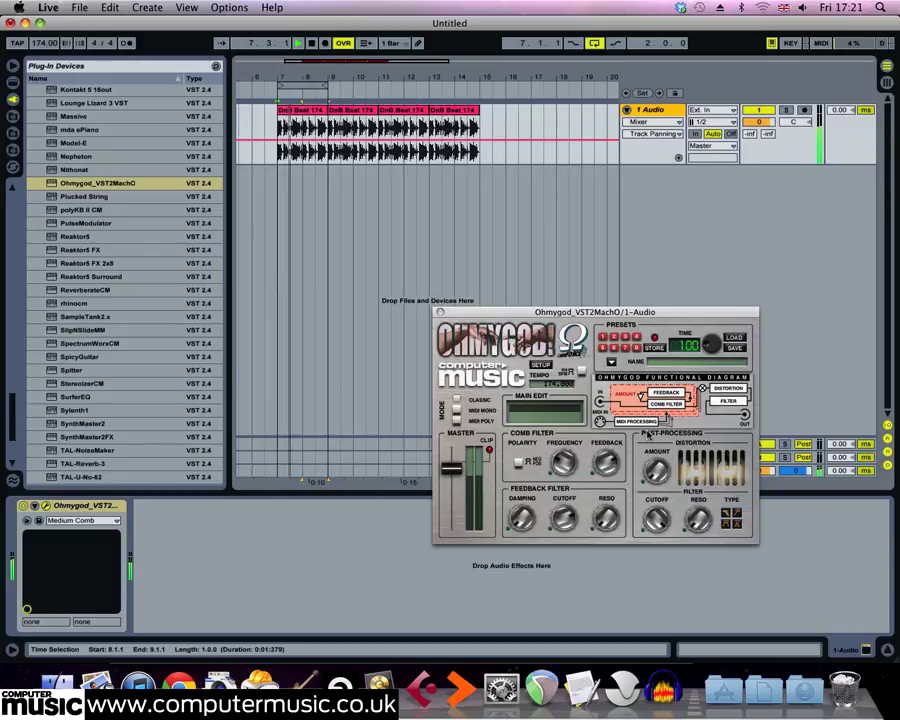
{"action": "left_click", "coordinate": [656, 466]}
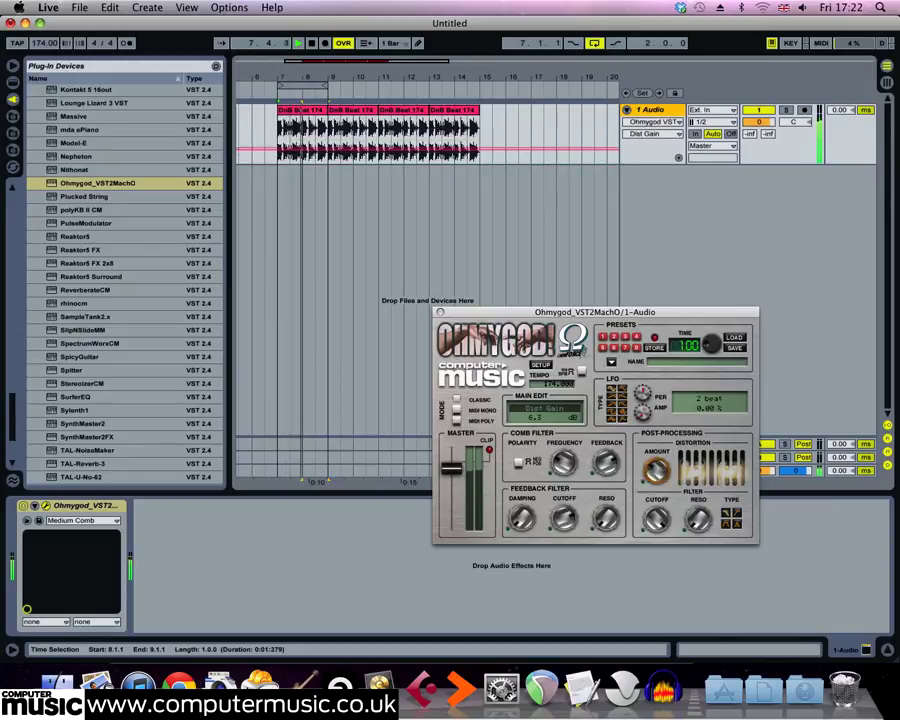
Set the post-processing filter cutoff to about 2614 Hz and modulate it with an LFO at 38.28% amplitude and a 3/4 beat period.
{"action": "left_click", "coordinate": [659, 526]}
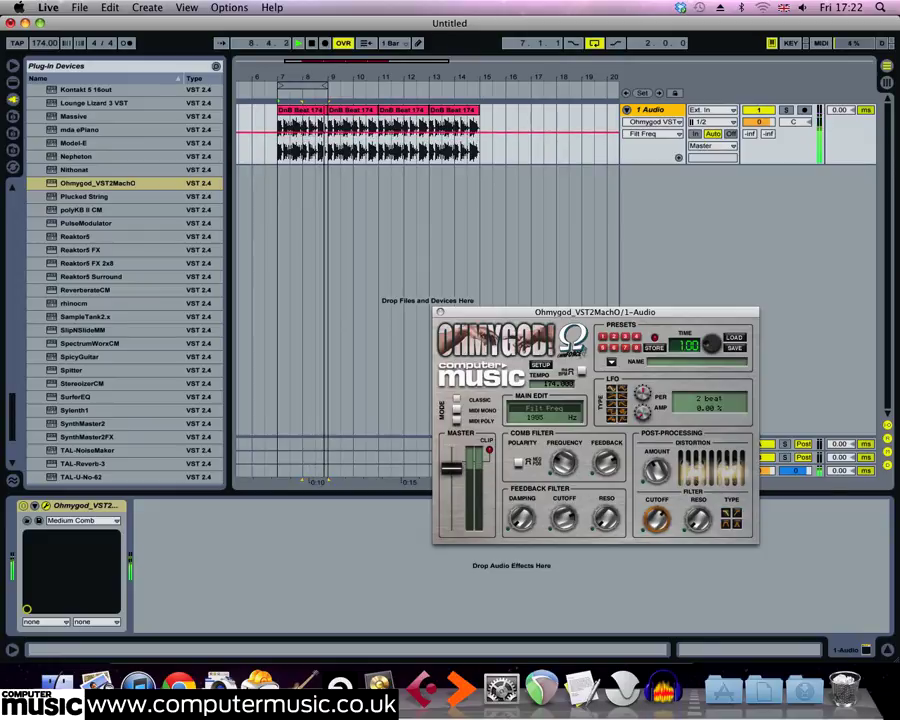
{"action": "left_click_drag", "start_coordinate": [649, 416], "coordinate": [618, 402]}
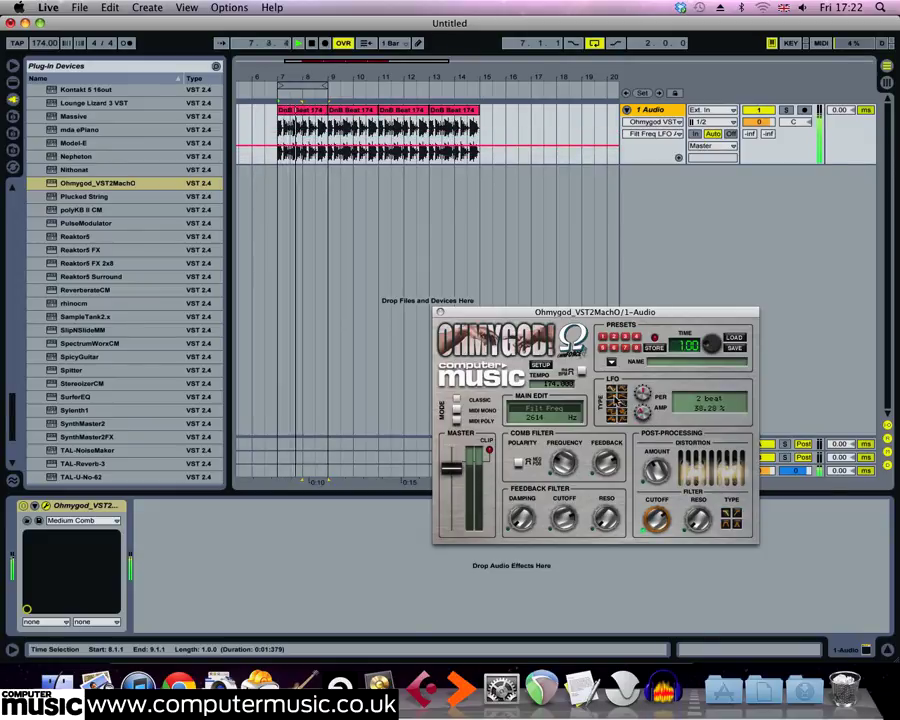
{"action": "left_click_drag", "start_coordinate": [646, 394], "coordinate": [646, 401]}
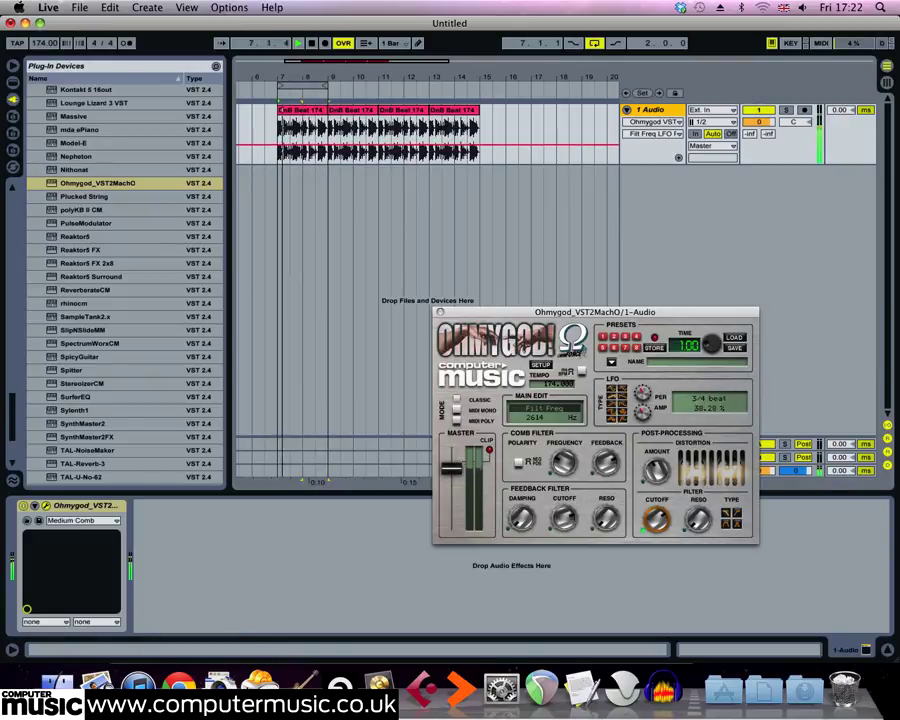